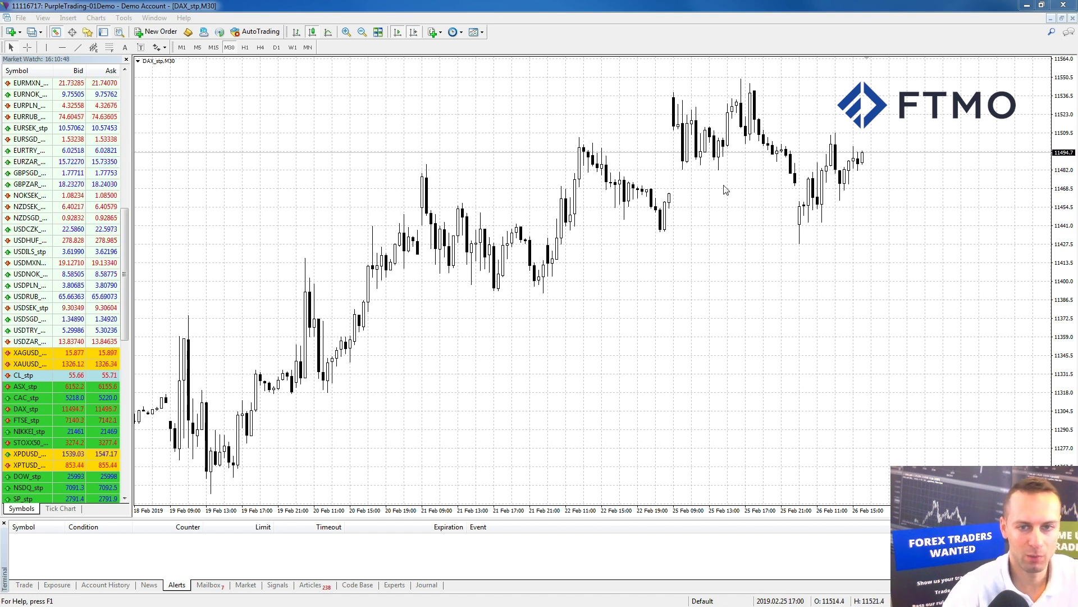
# Step: Turn on the crosshair on the DAX_stp 30-minute chart to read date and price levels
pyautogui.middleClick(696, 254)
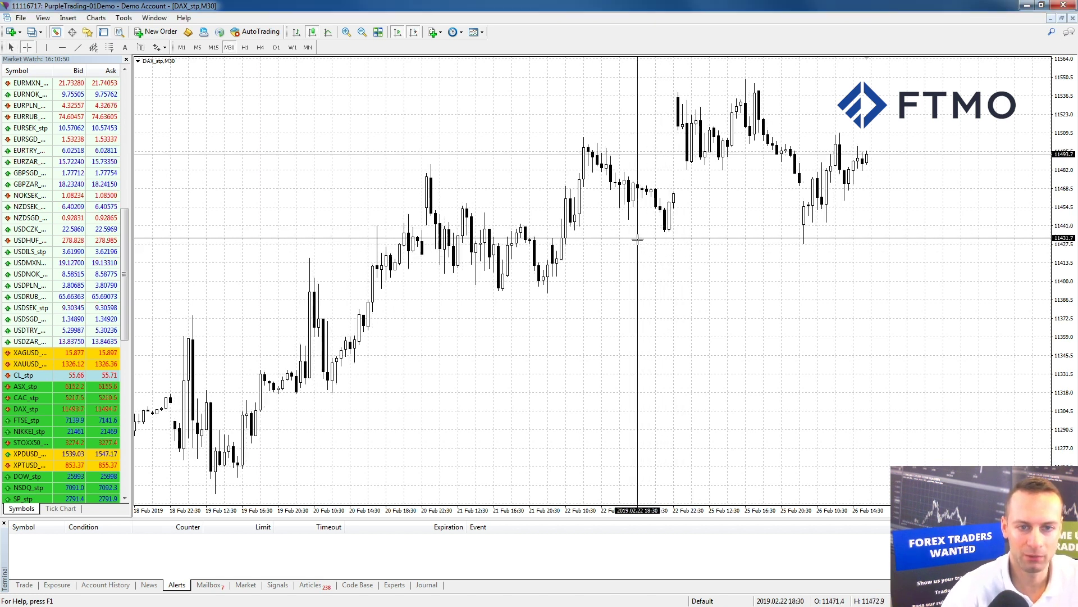
pyautogui.scroll(-1, 638, 233)
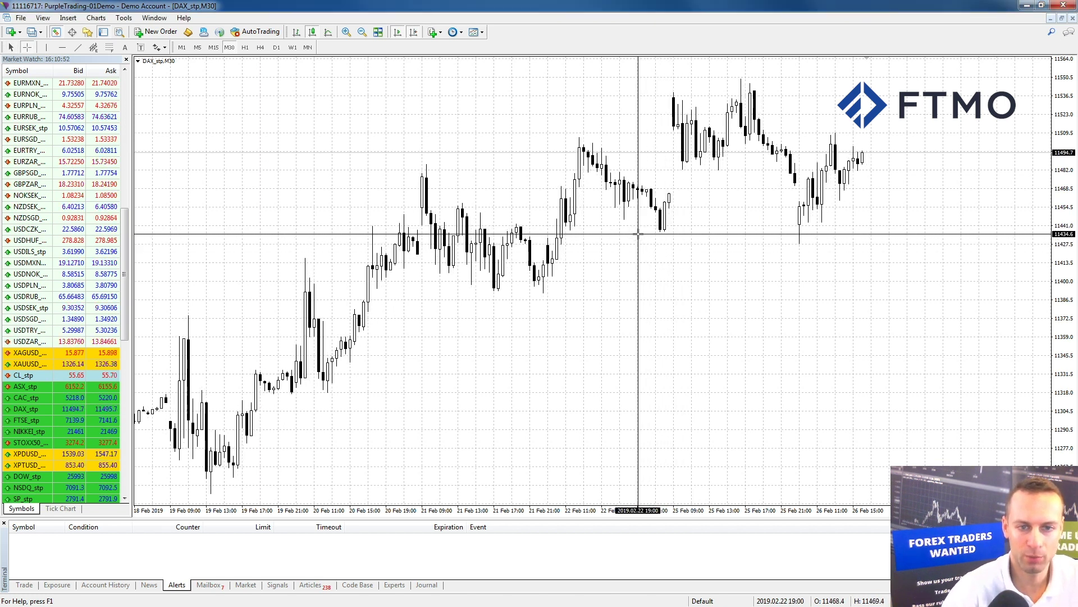
# Step: Create a DAX_stp price alert at Bid < 11436.4 from the chart's Trading menu
pyautogui.rightClick(742, 234)
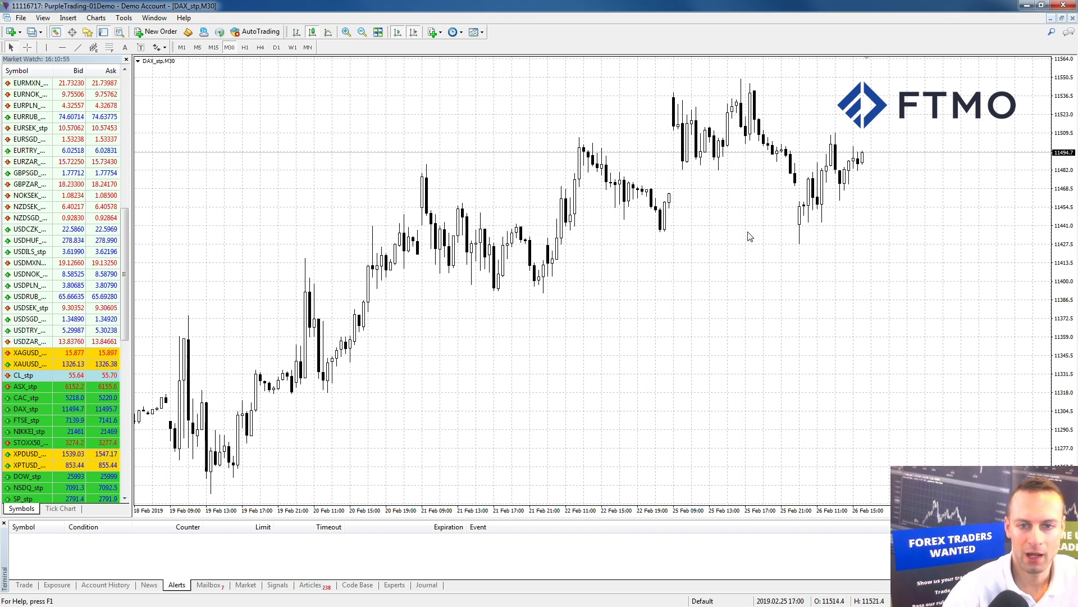
pyautogui.rightClick(749, 233)
pyautogui.moveTo(784, 258)
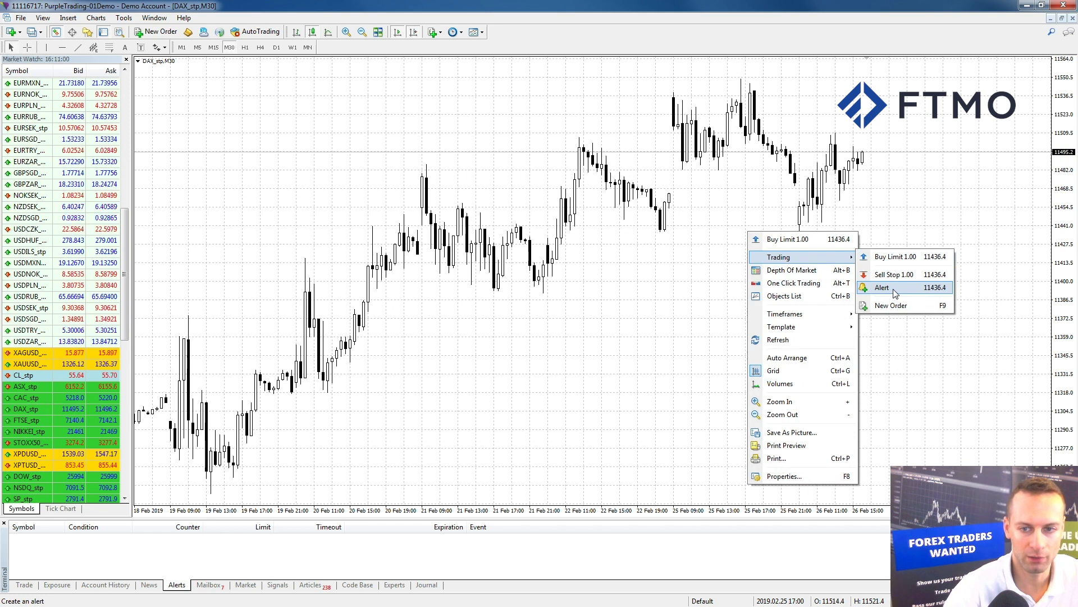
pyautogui.click(922, 288)
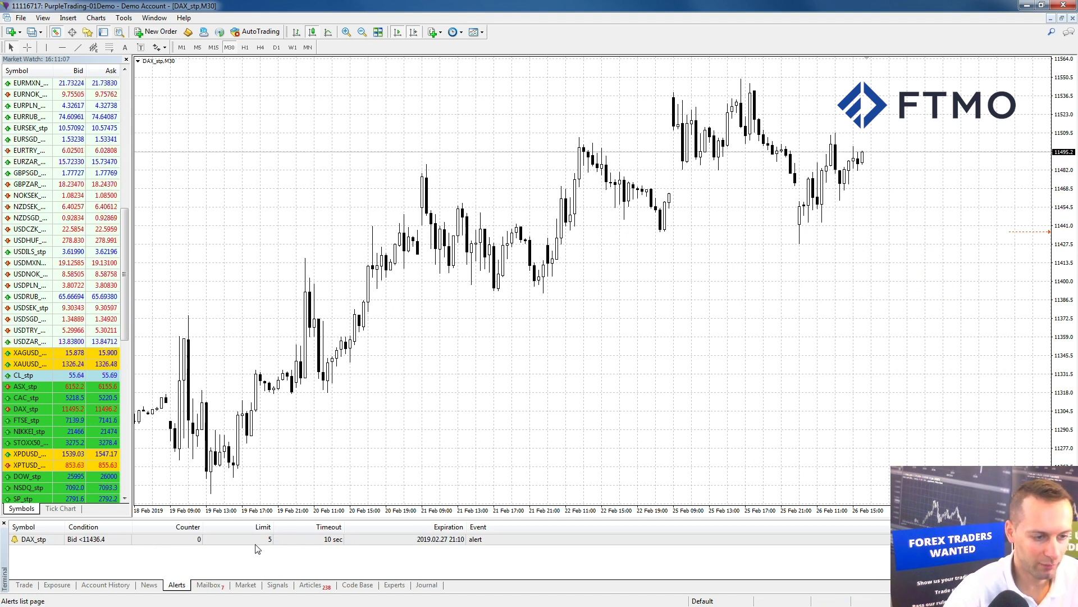
pyautogui.rightClick(290, 546)
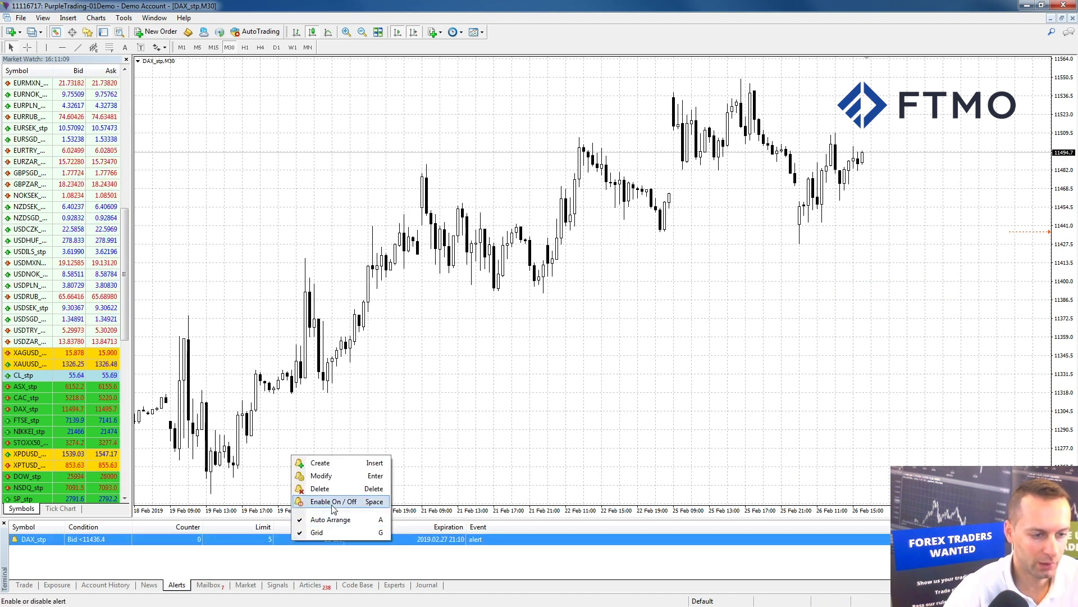
# Step: Open the DAX_stp alert in the Alert Editor, keeping its action as Sound
pyautogui.click(330, 477)
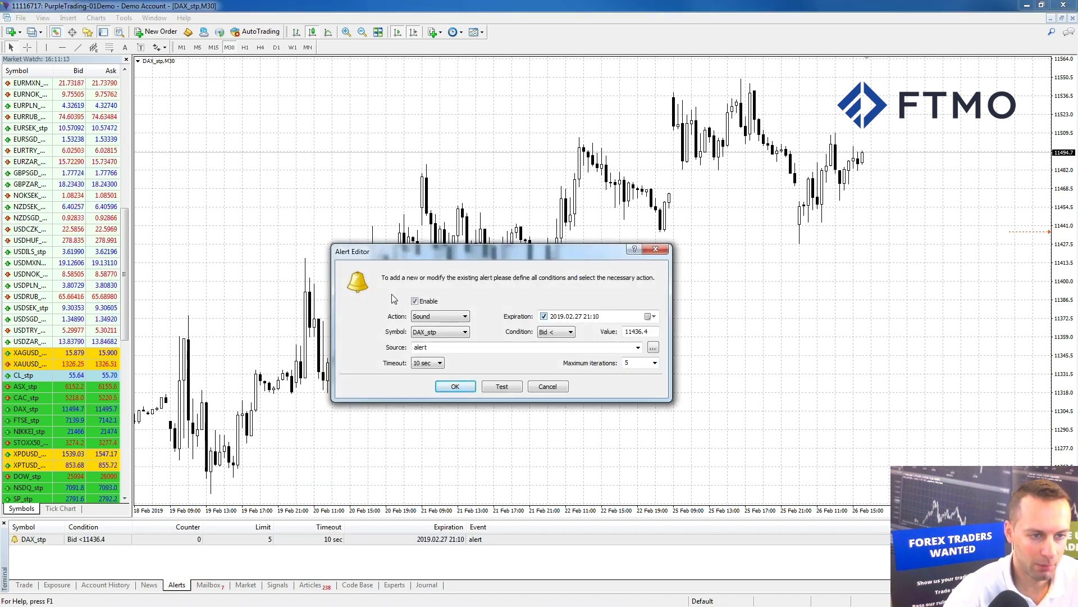
pyautogui.click(447, 322)
pyautogui.click(446, 321)
pyautogui.click(446, 321)
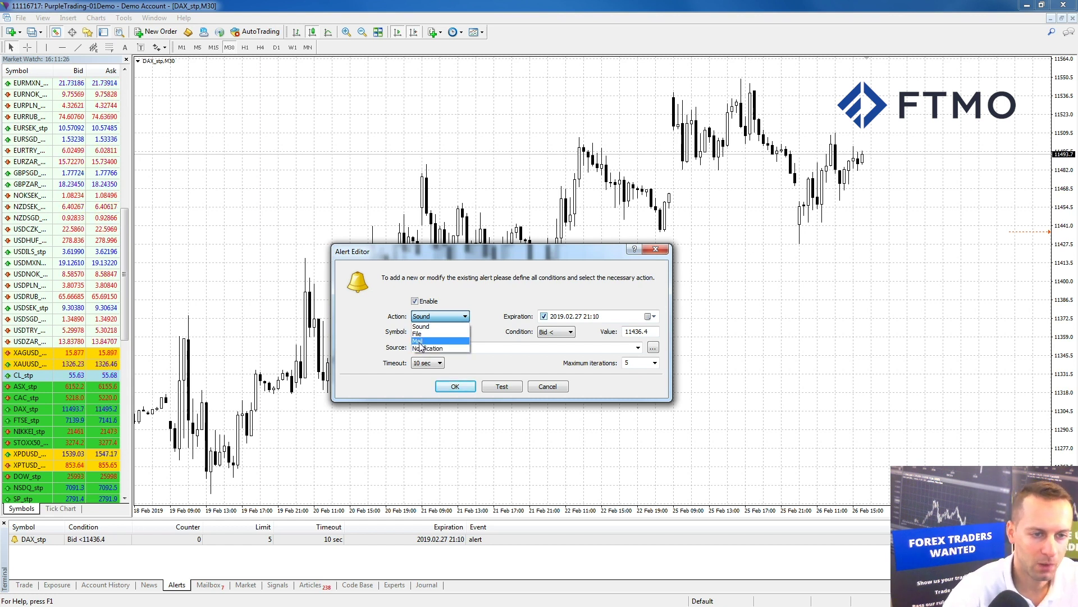
pyautogui.click(422, 327)
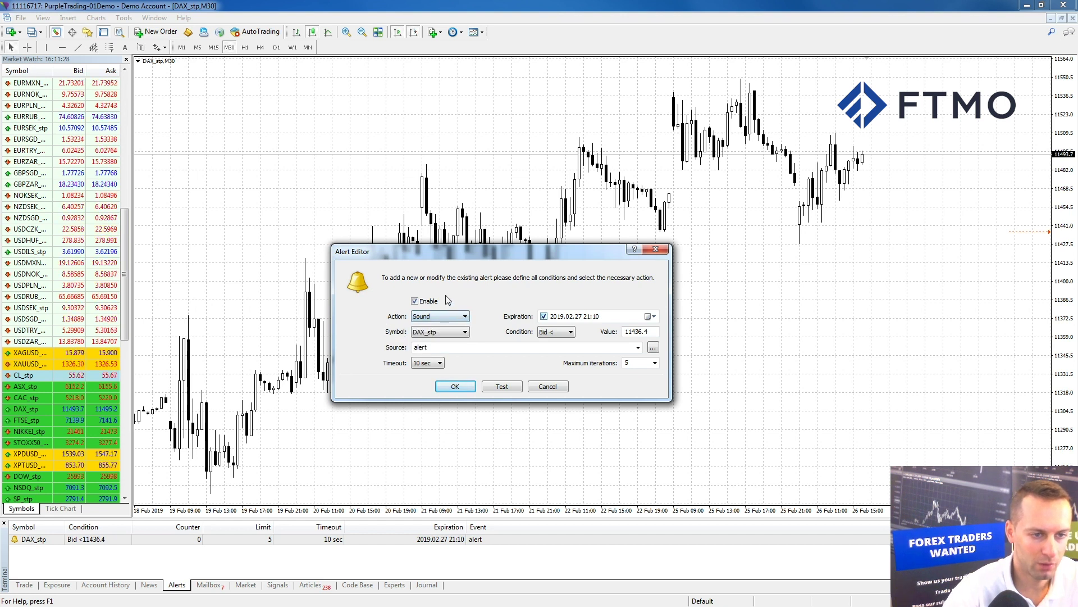
# Step: Replace the alert's source text with 'MT4 Alert test' and test the alert
pyautogui.doubleClick(435, 351)
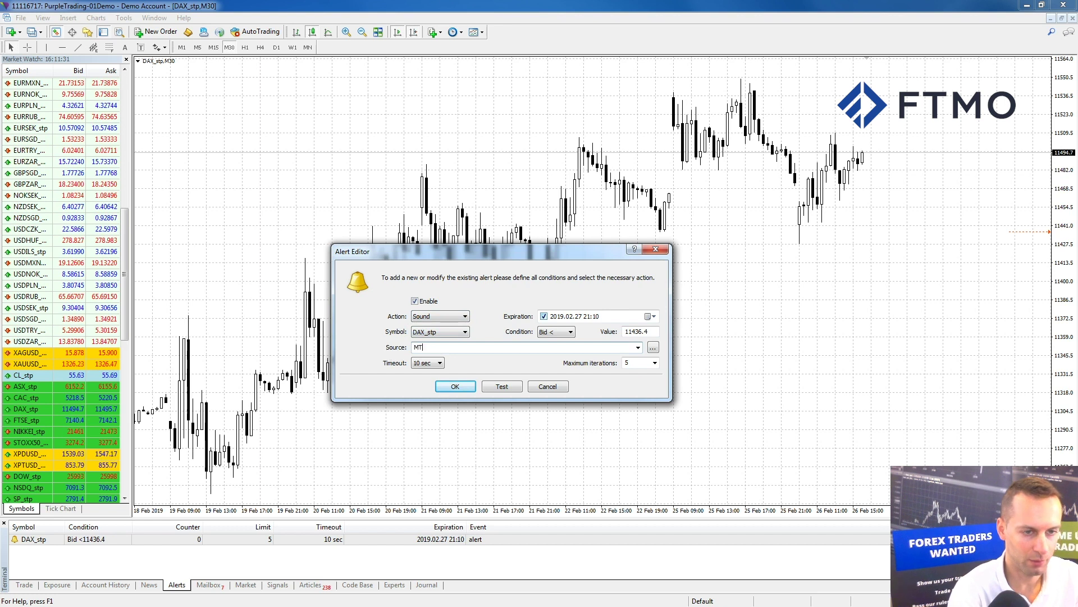
pyautogui.write('MT4 Al')
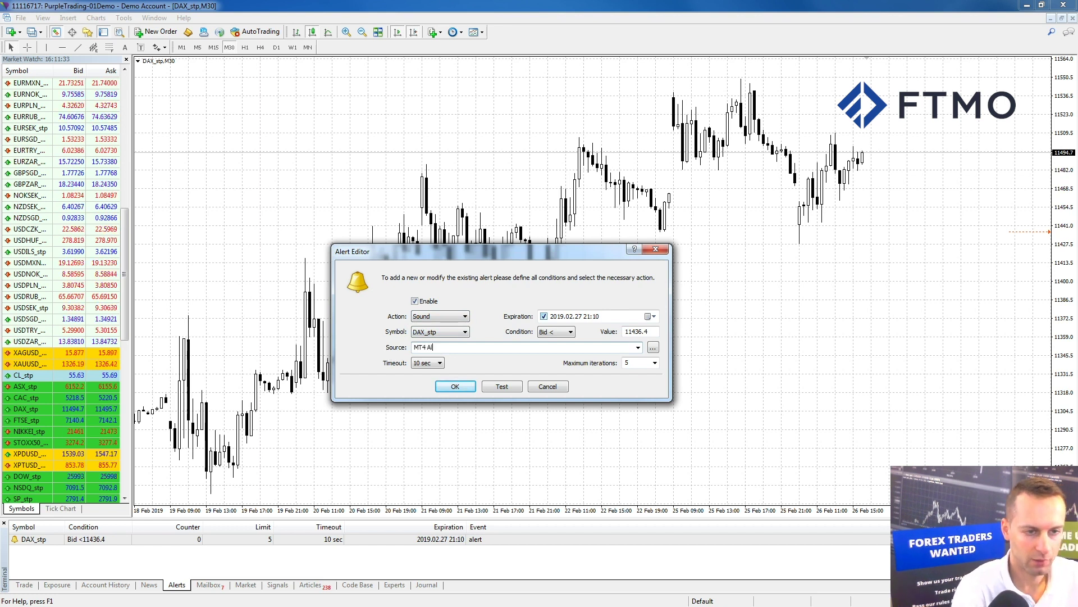
pyautogui.write('ert test')
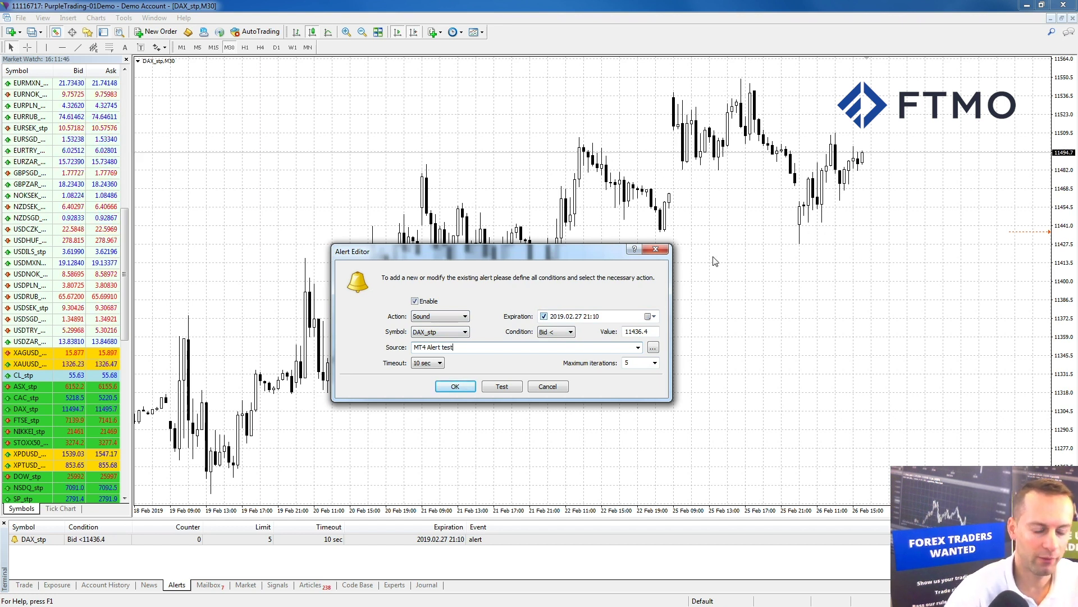
pyautogui.click(495, 389)
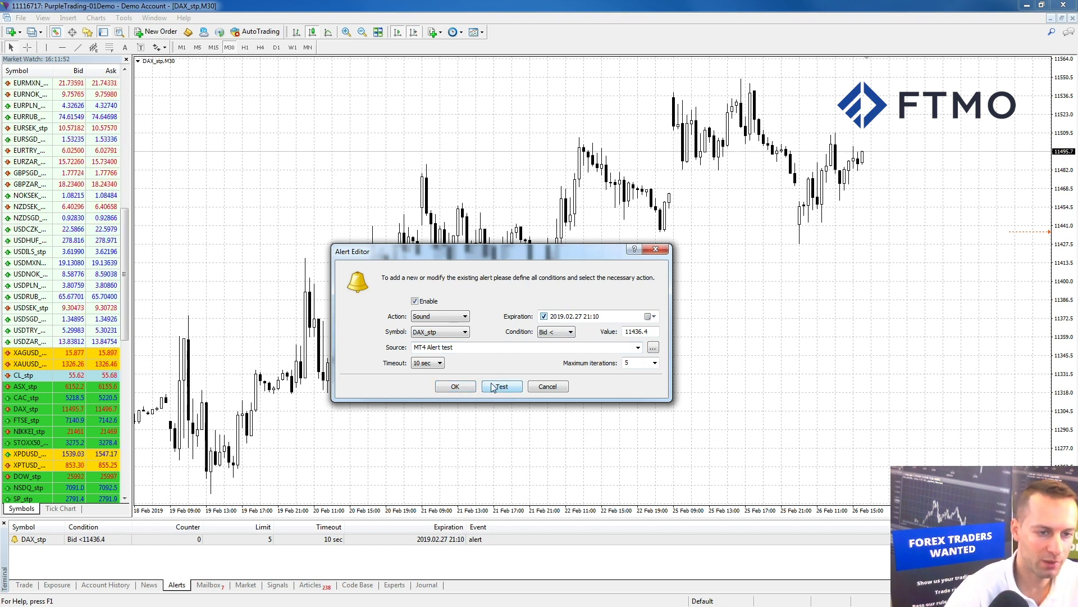
# Step: Change the alert action to Mail and save the DAX_stp alert
pyautogui.click(441, 318)
pyautogui.click(424, 340)
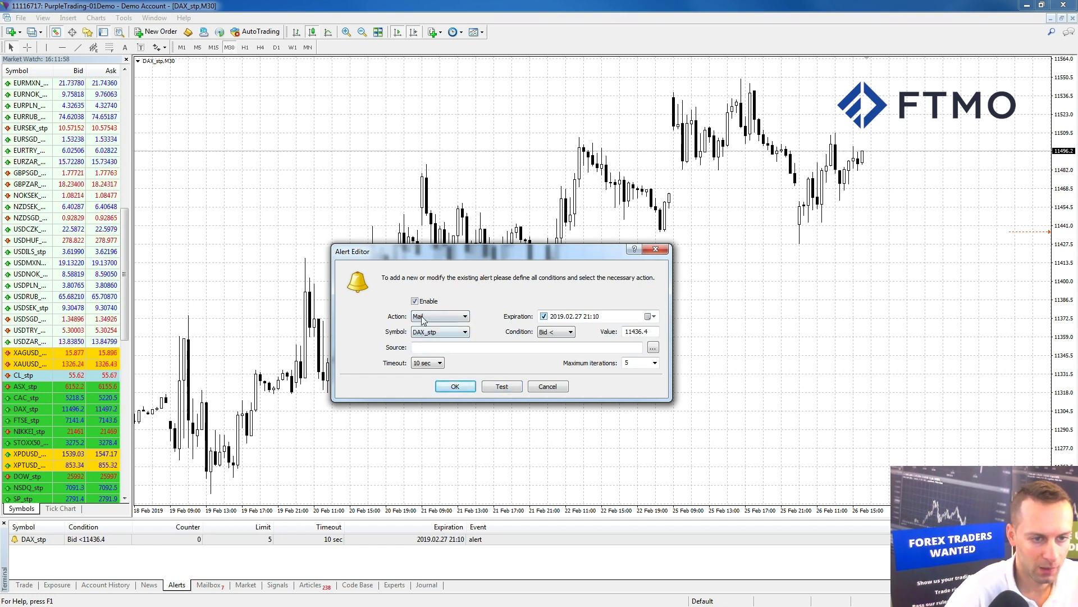
pyautogui.click(461, 385)
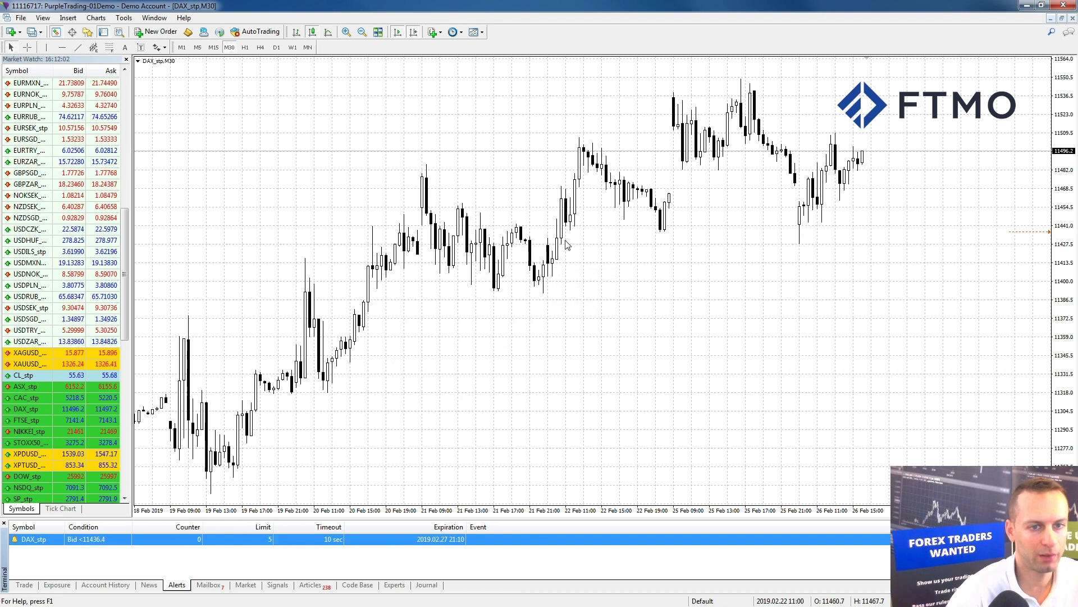
# Step: In Options' Email settings, change the From name to 'MT4 Email testing message'
pyautogui.click(124, 19)
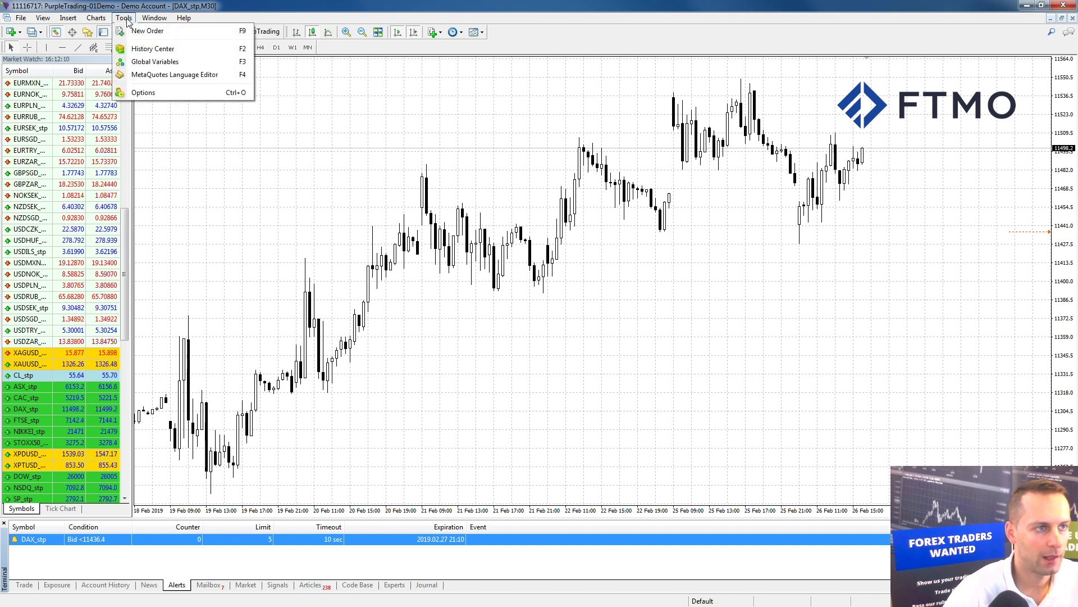
pyautogui.click(143, 92)
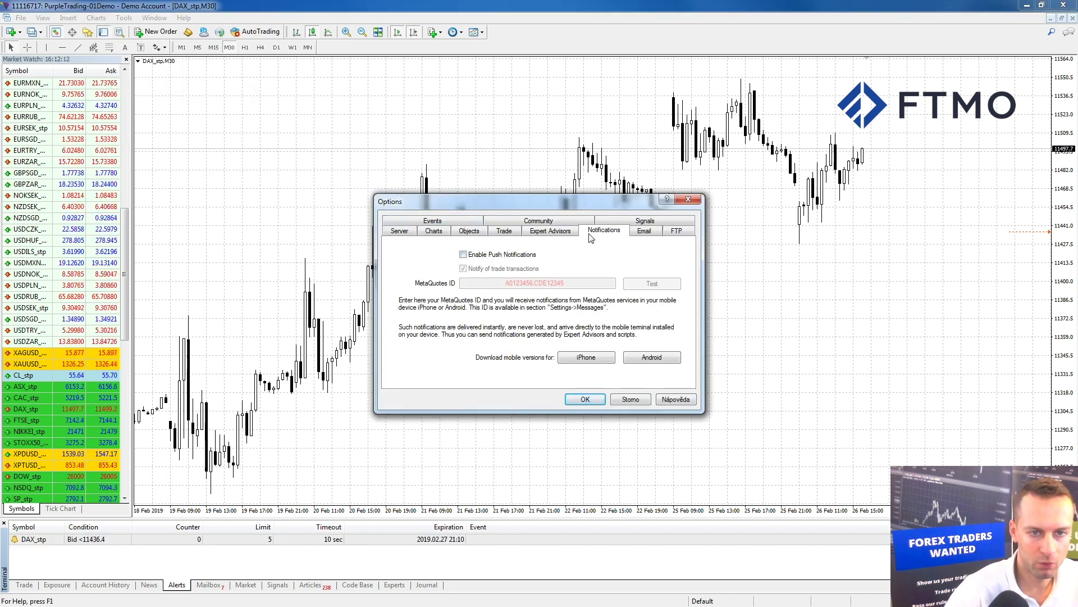
pyautogui.click(643, 230)
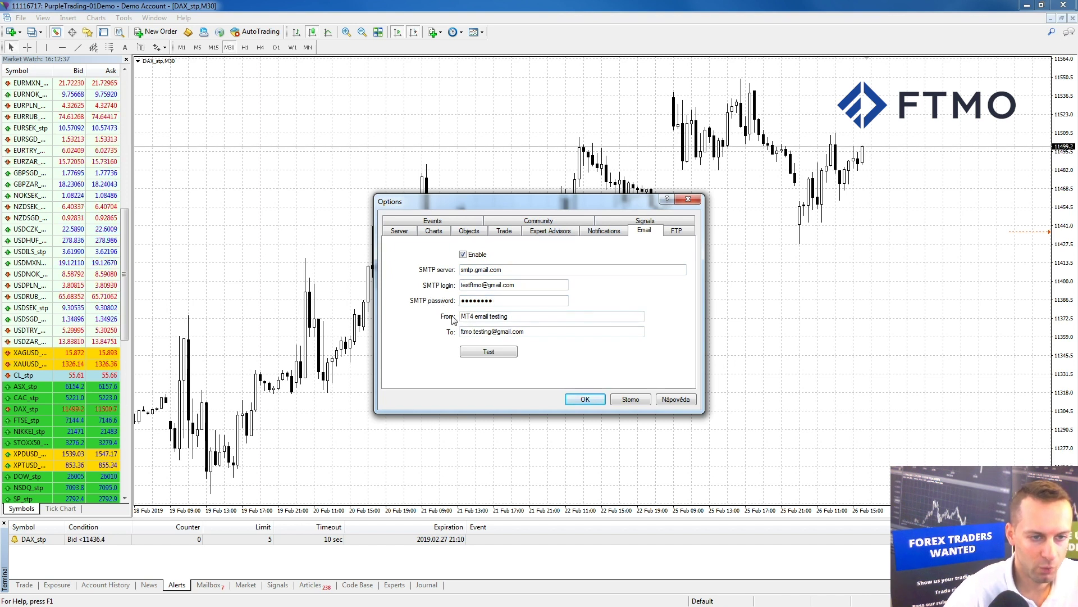
pyautogui.click(478, 316)
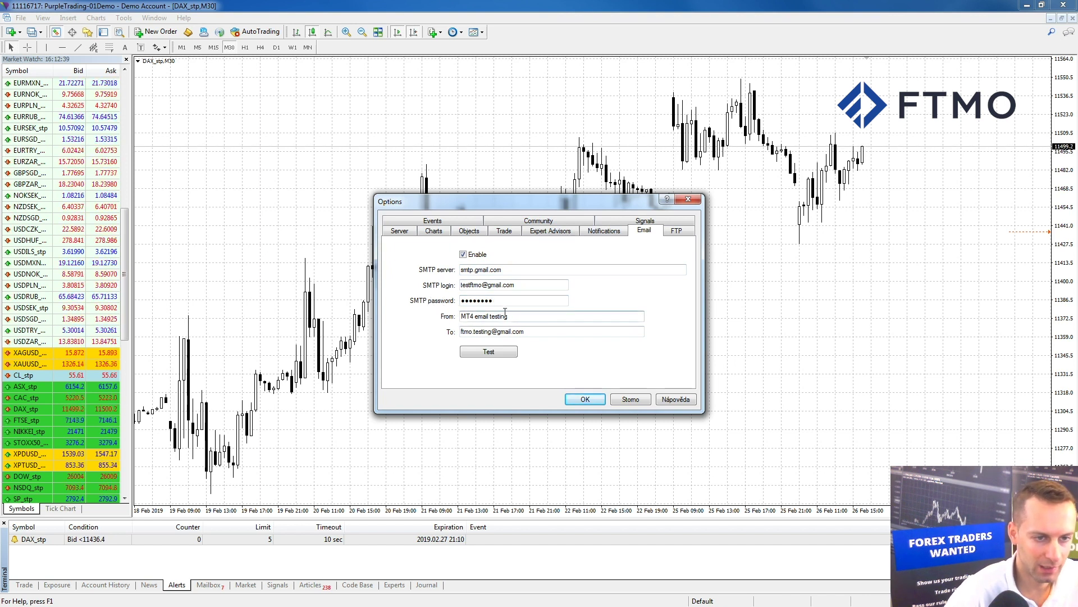
pyautogui.click(546, 316)
pyautogui.press('BackSpace')
pyautogui.press('BackSpace')
pyautogui.press('BackSpace')
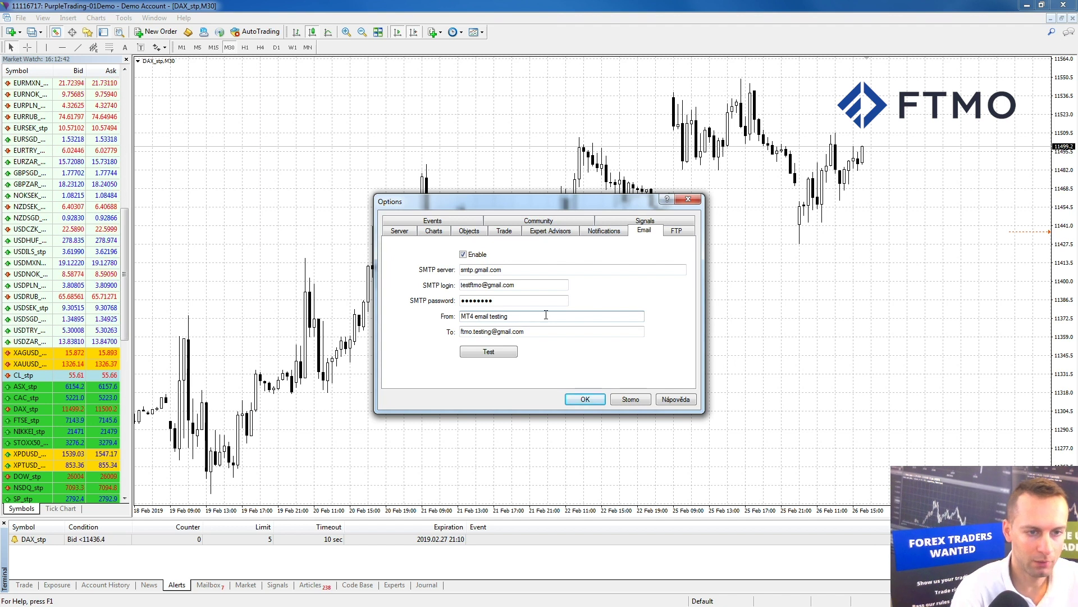
pyautogui.press('BackSpace')
pyautogui.press('BackSpace')
pyautogui.press('BackSpace')
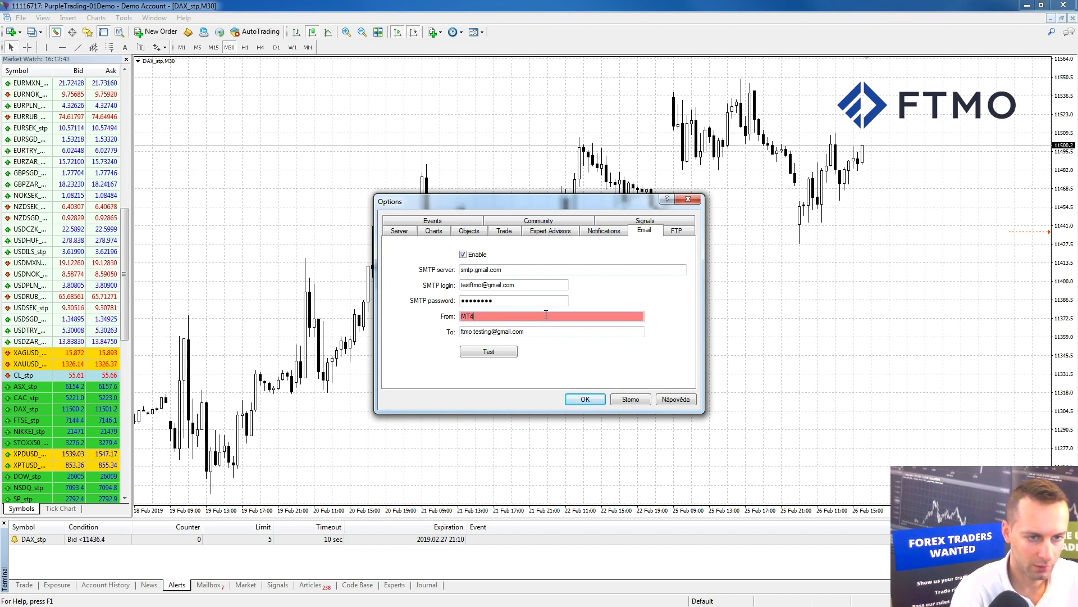
pyautogui.write('Email testing ')
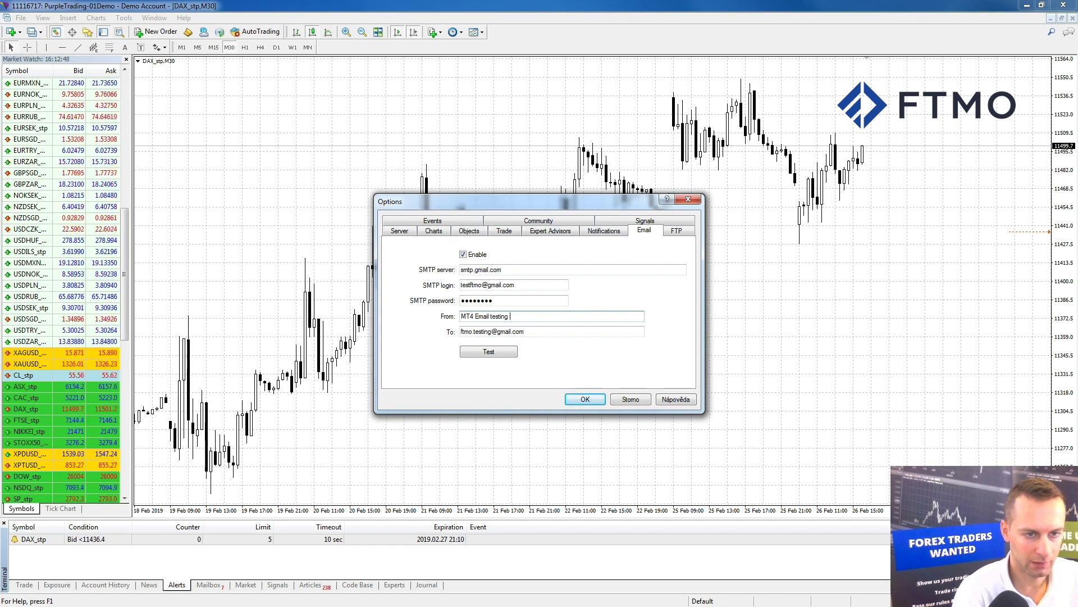
pyautogui.write('message')
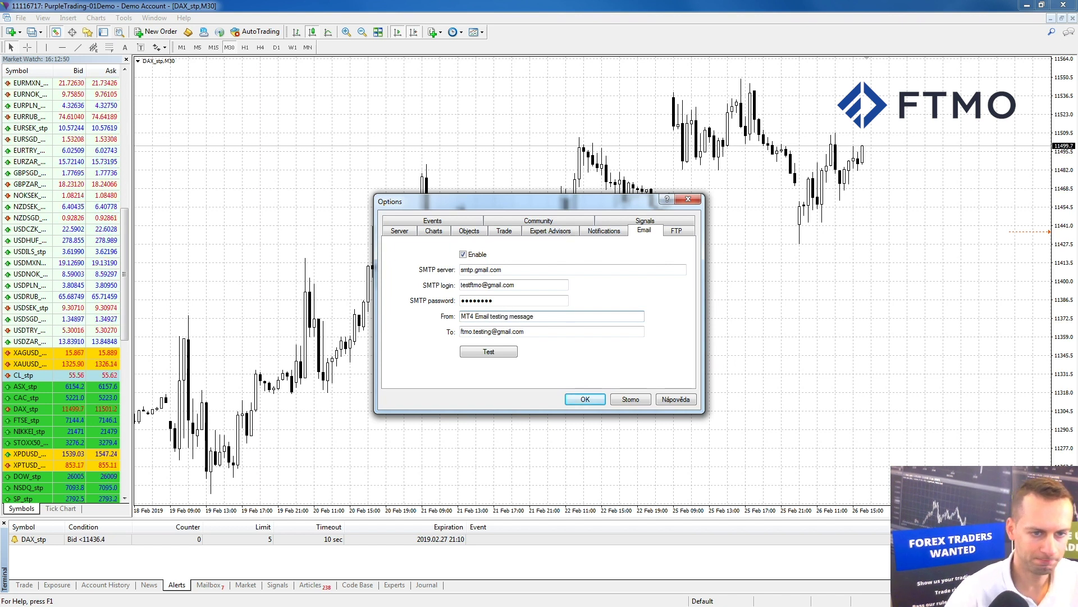
# Step: Send a test email and acknowledge the 'Message was successfully queued' confirmation
pyautogui.click(508, 354)
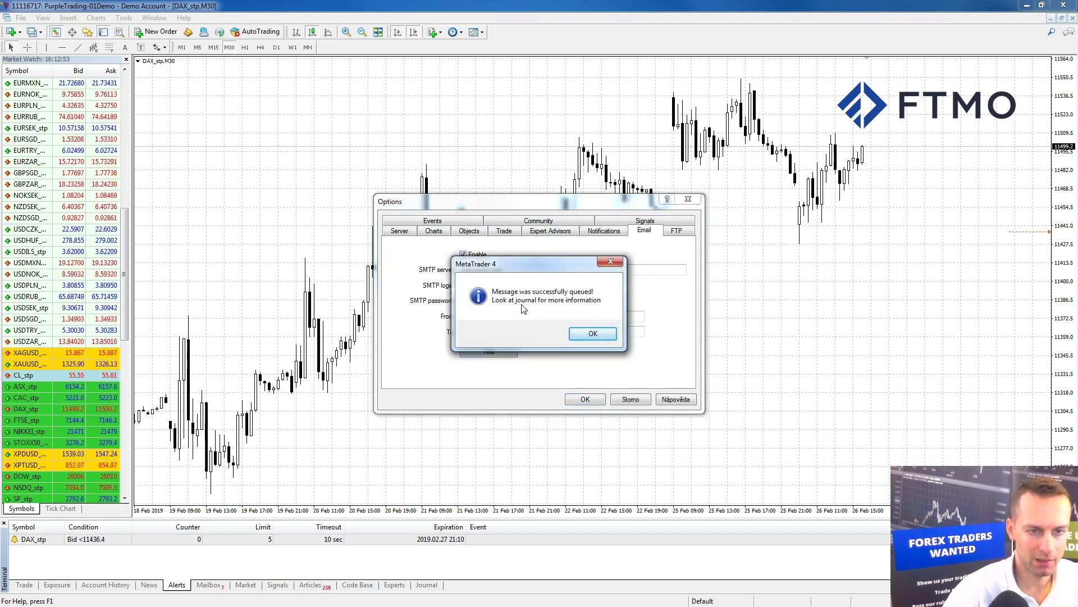
pyautogui.click(582, 333)
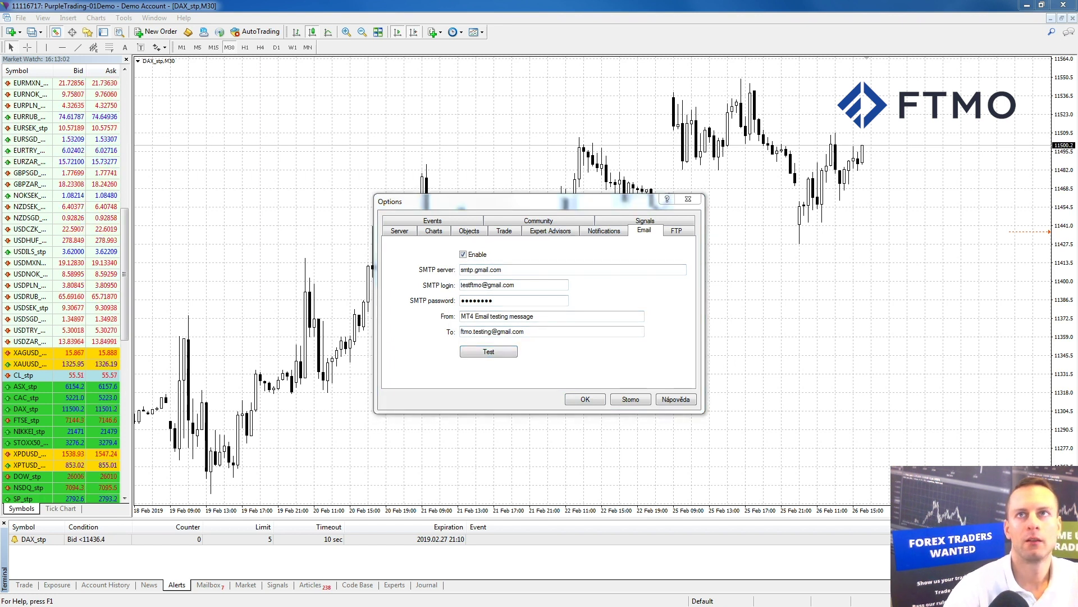
pyautogui.moveTo(517, 0); pyautogui.dragTo(390, 134)
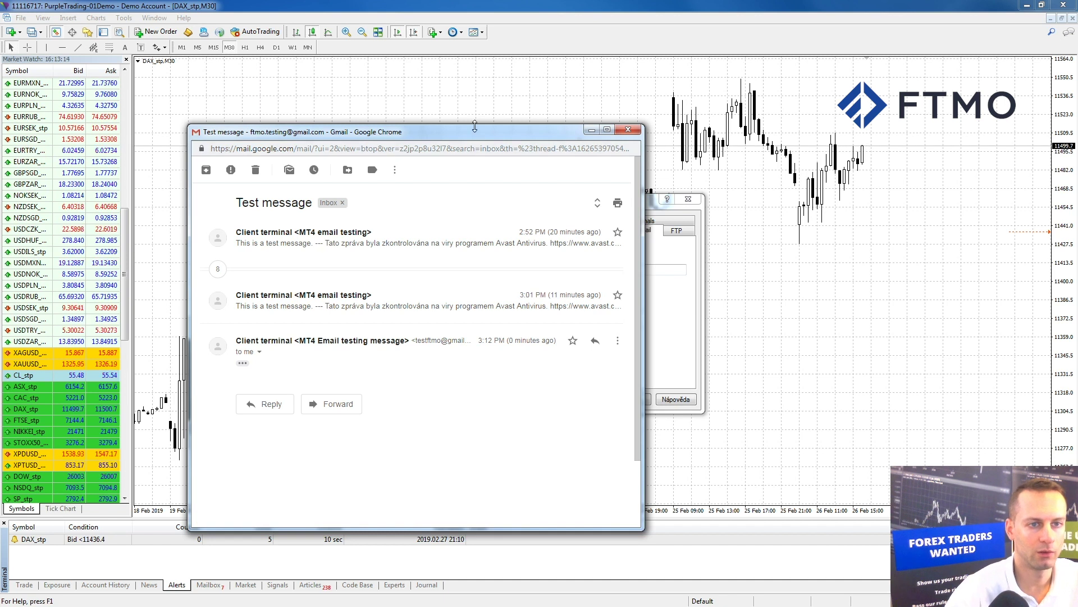
# Step: Read the test message in Gmail, minimise Gmail, and save the email settings
pyautogui.moveTo(415, 124); pyautogui.dragTo(415, 43)
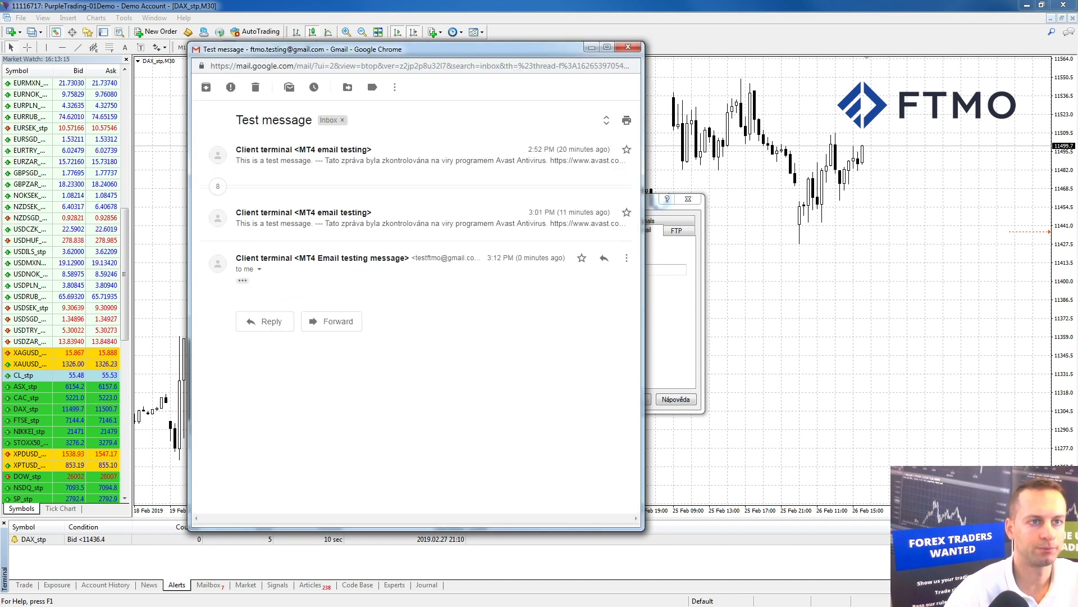
pyautogui.click(591, 48)
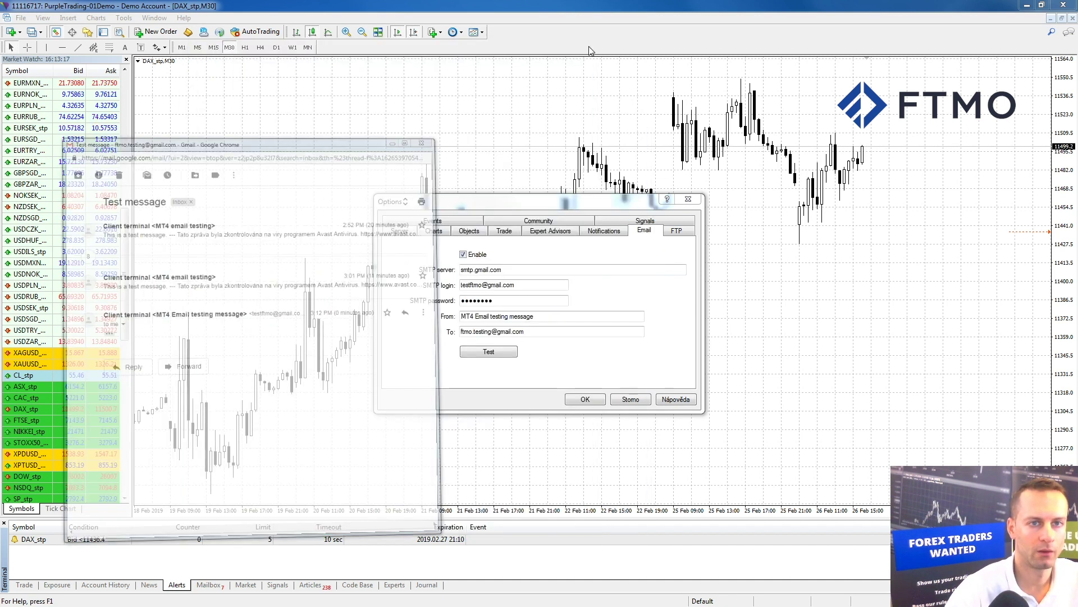
pyautogui.click(585, 400)
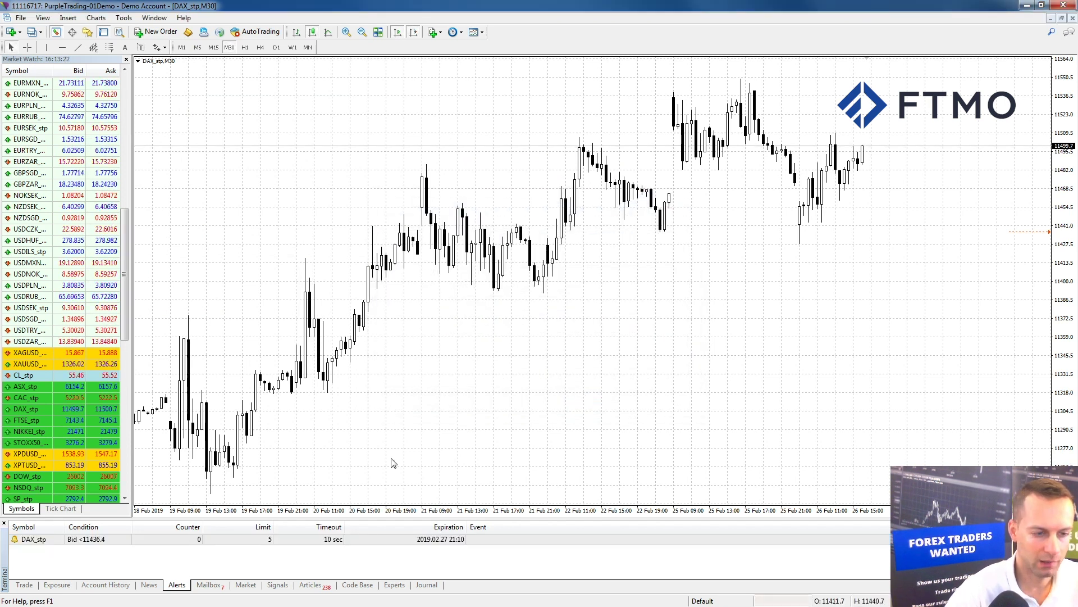
# Step: Edit the DAX_stp alert, entering 'testing of MT4' as its message text
pyautogui.rightClick(298, 540)
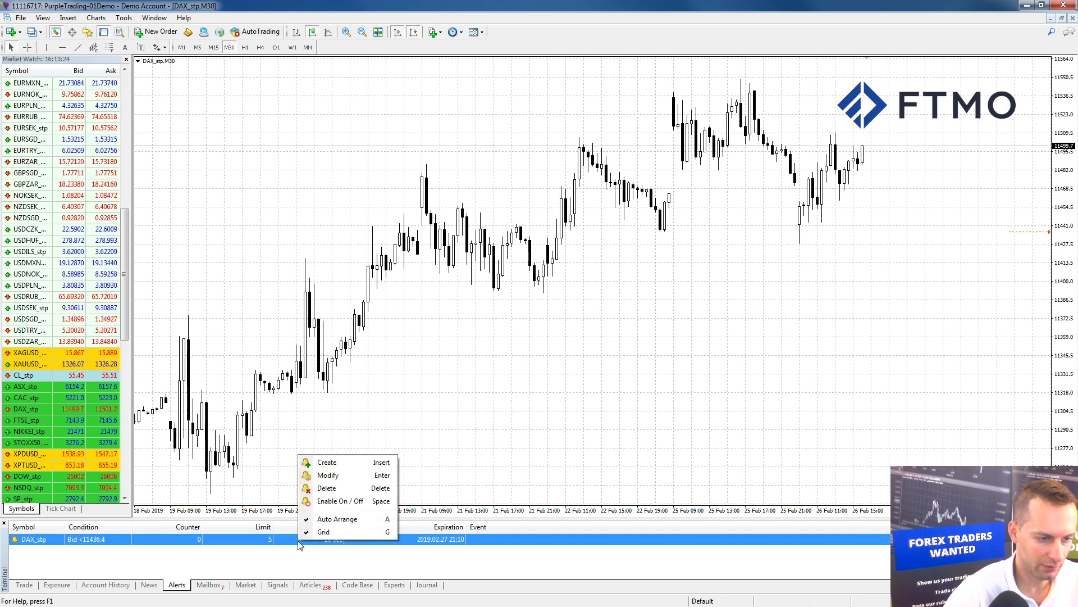
pyautogui.click(335, 476)
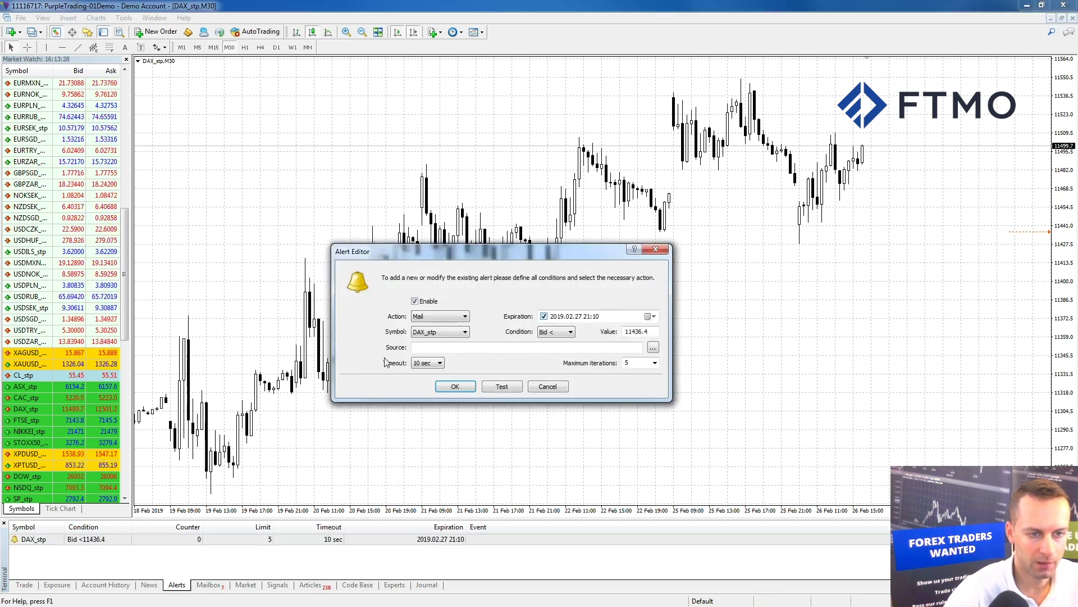
pyautogui.click(424, 347)
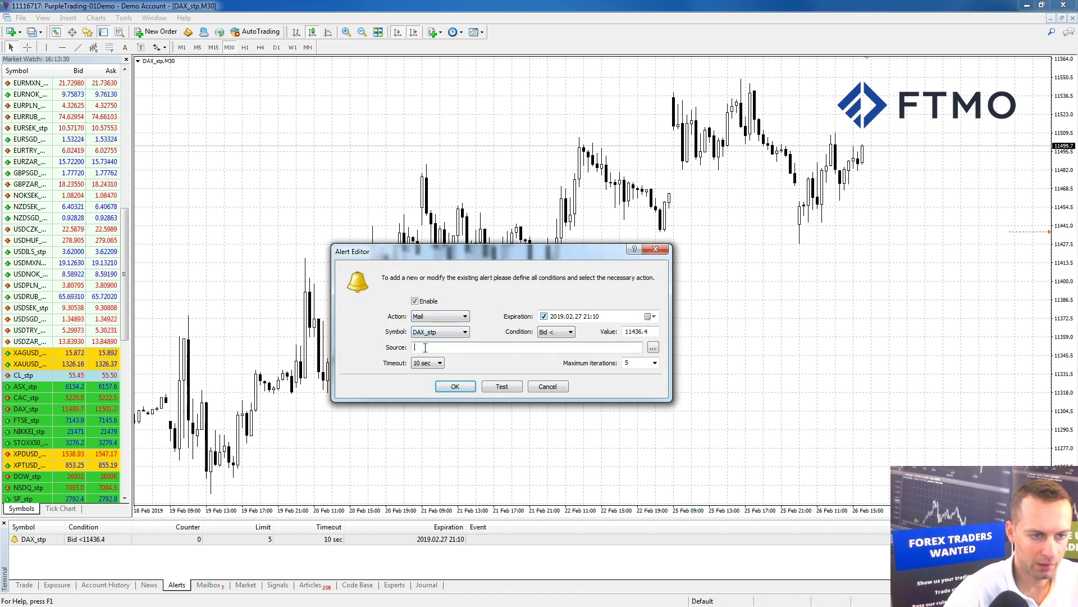
pyautogui.write('testing of MT4 email alert')
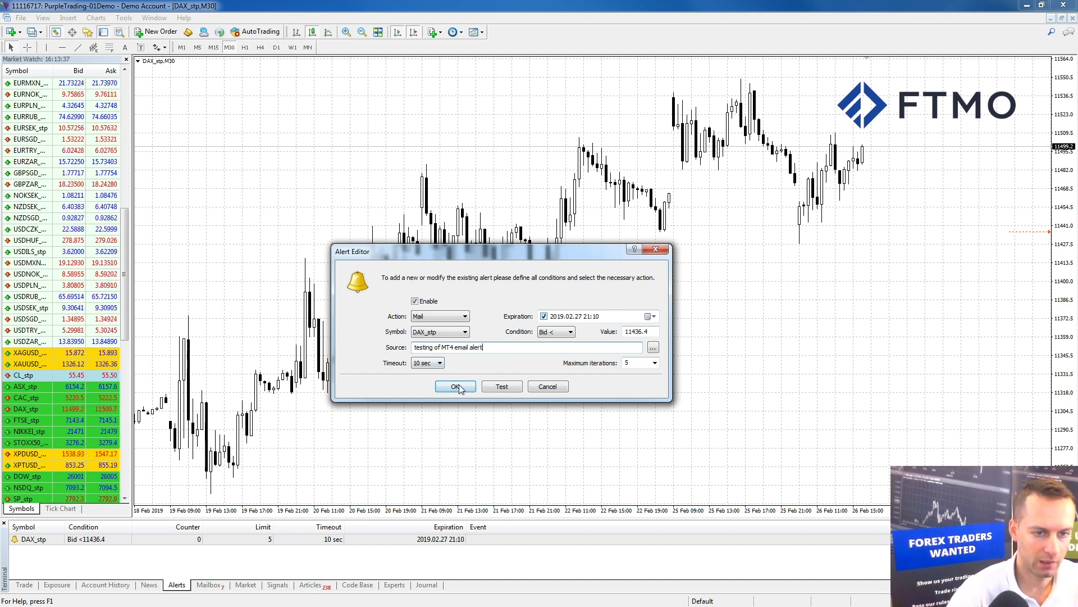
# Step: Test the mail alert, confirm its arrival in Gmail, and save the alert
pyautogui.click(498, 388)
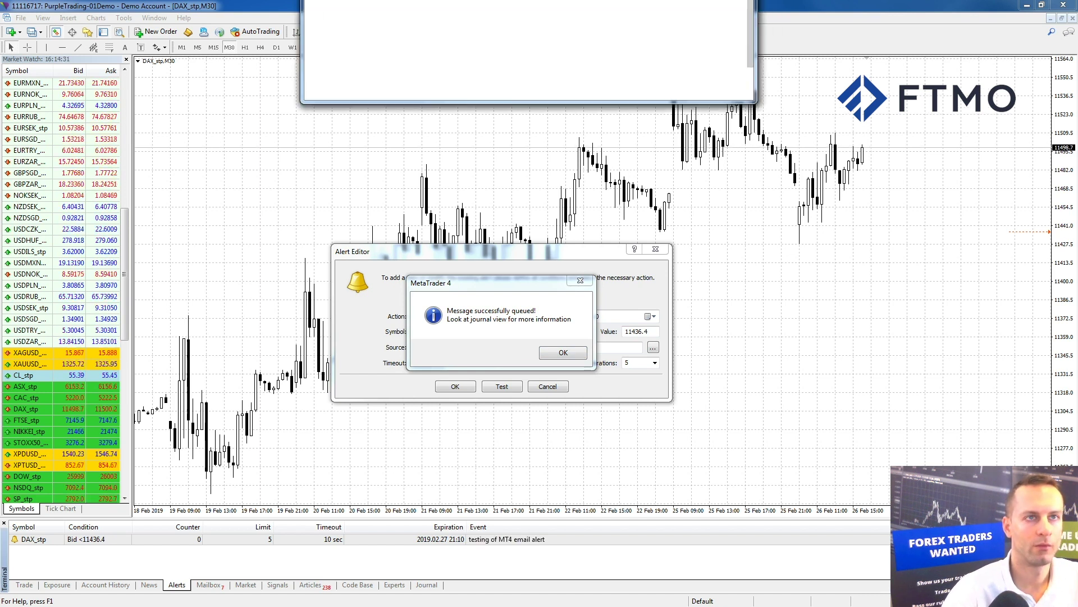
pyautogui.moveTo(449, 9); pyautogui.dragTo(472, 107)
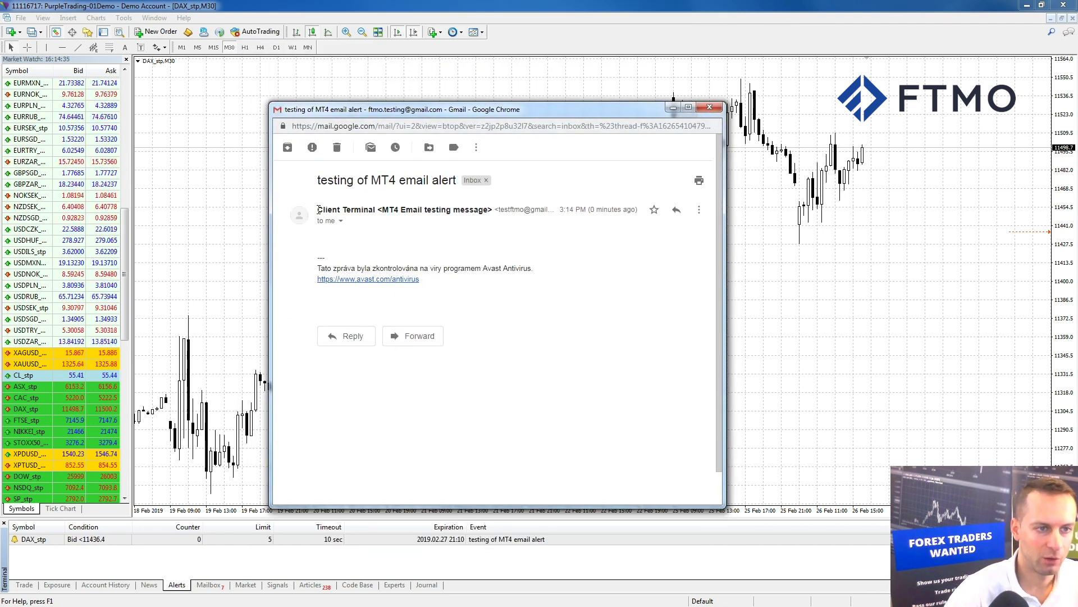
pyautogui.click(710, 108)
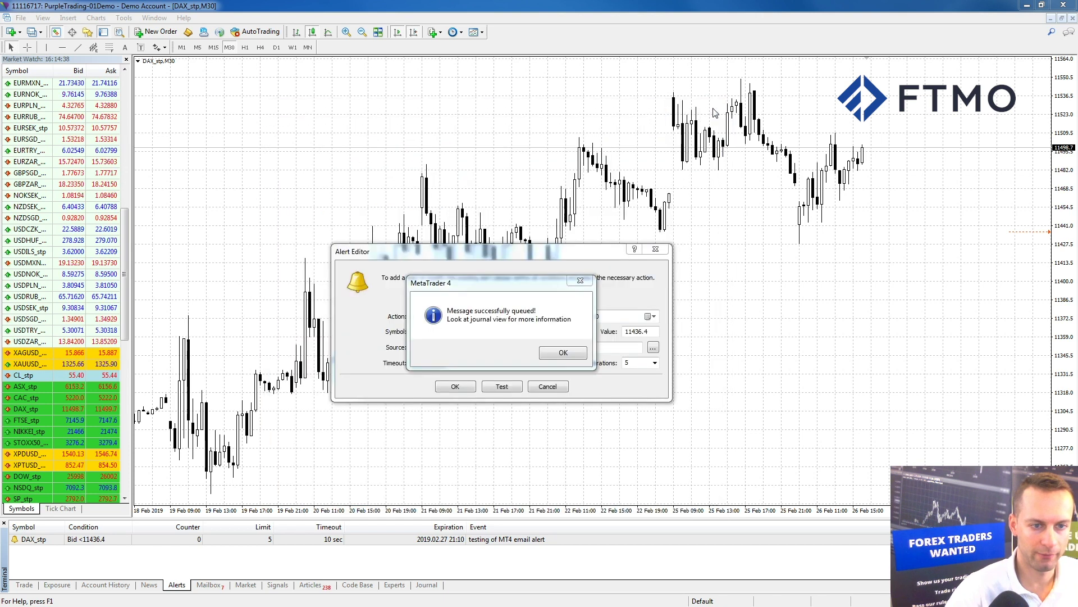
pyautogui.click(551, 353)
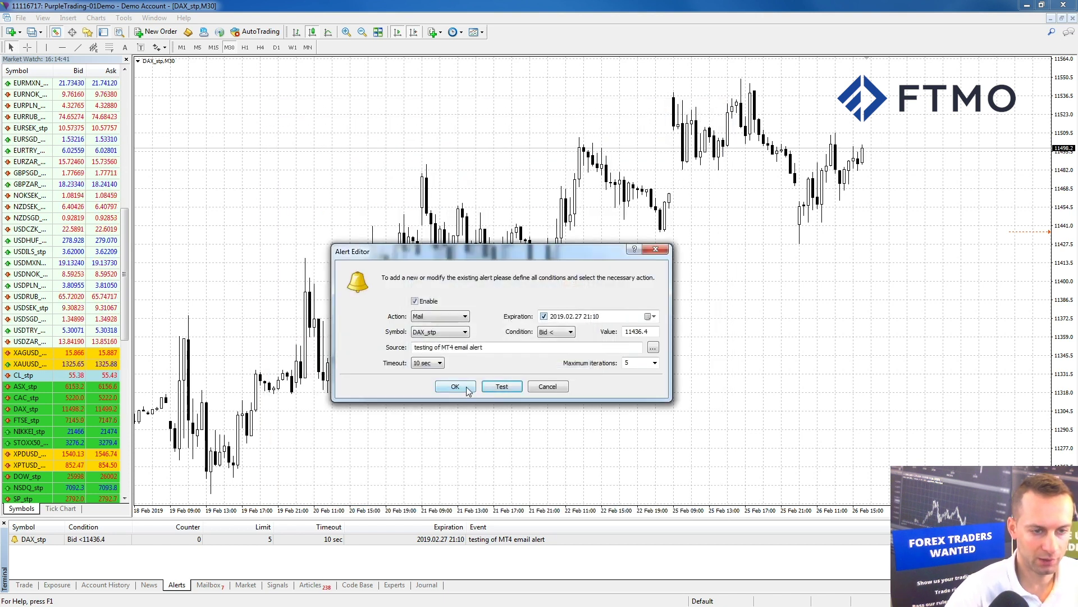
pyautogui.click(466, 388)
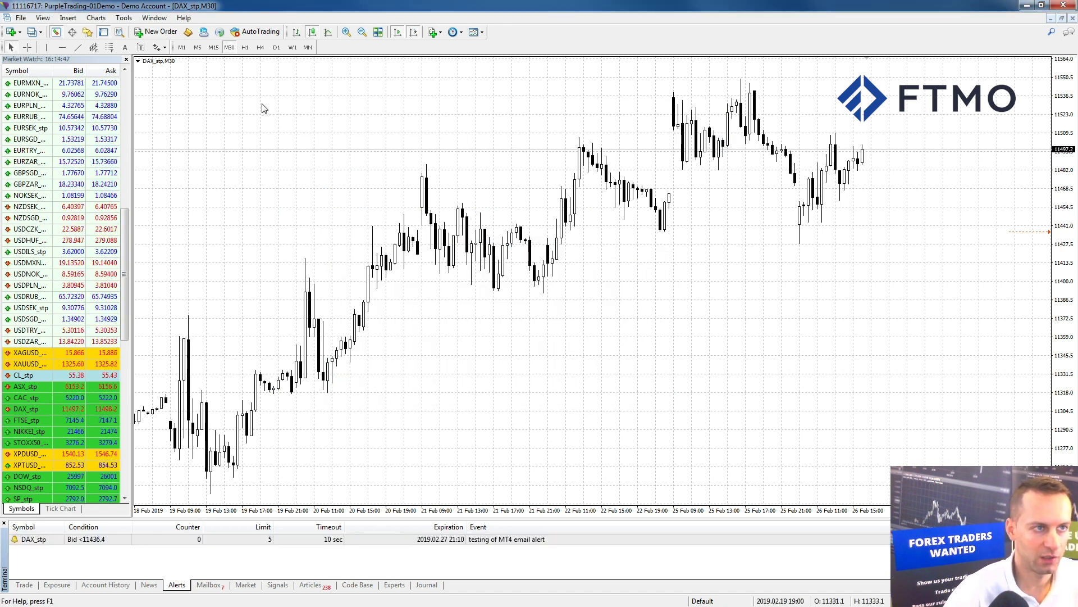
# Step: Tick Enable Push Notifications in the Options Notifications settings and confirm
pyautogui.click(124, 18)
pyautogui.click(144, 93)
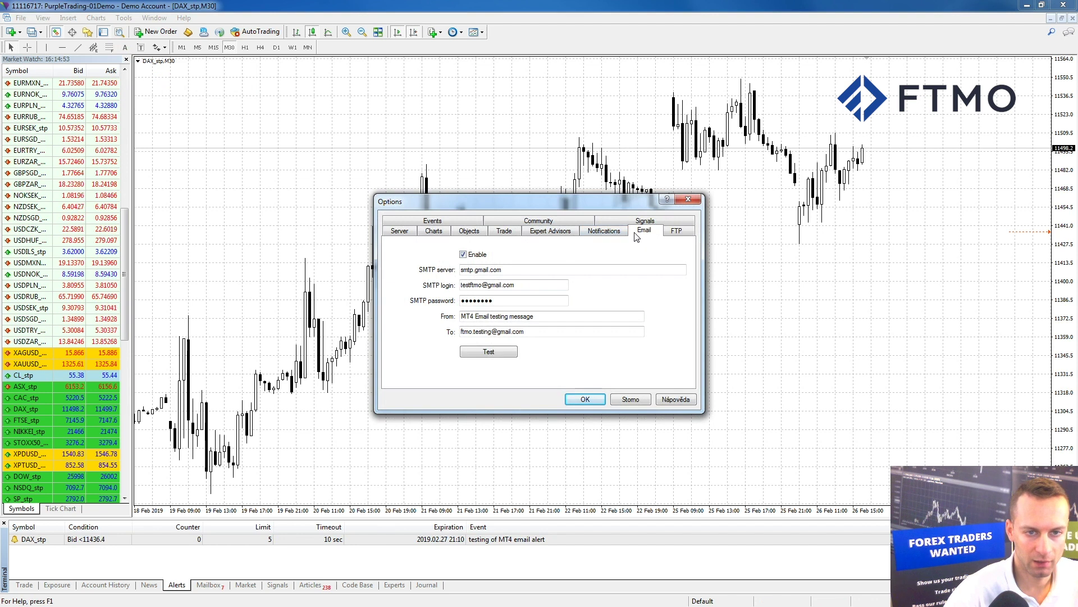
pyautogui.click(604, 235)
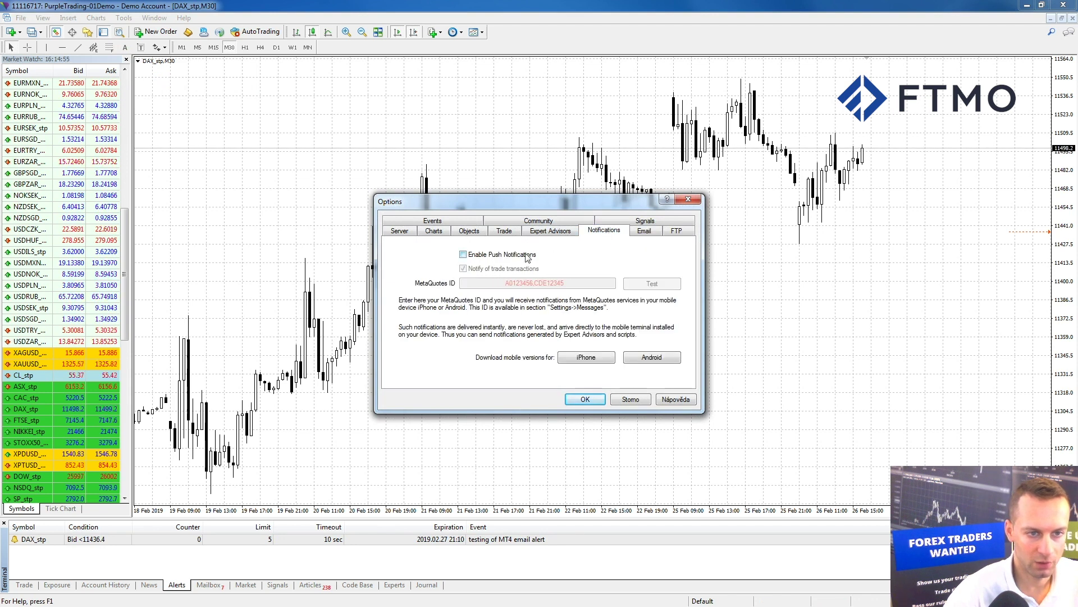
pyautogui.click(463, 255)
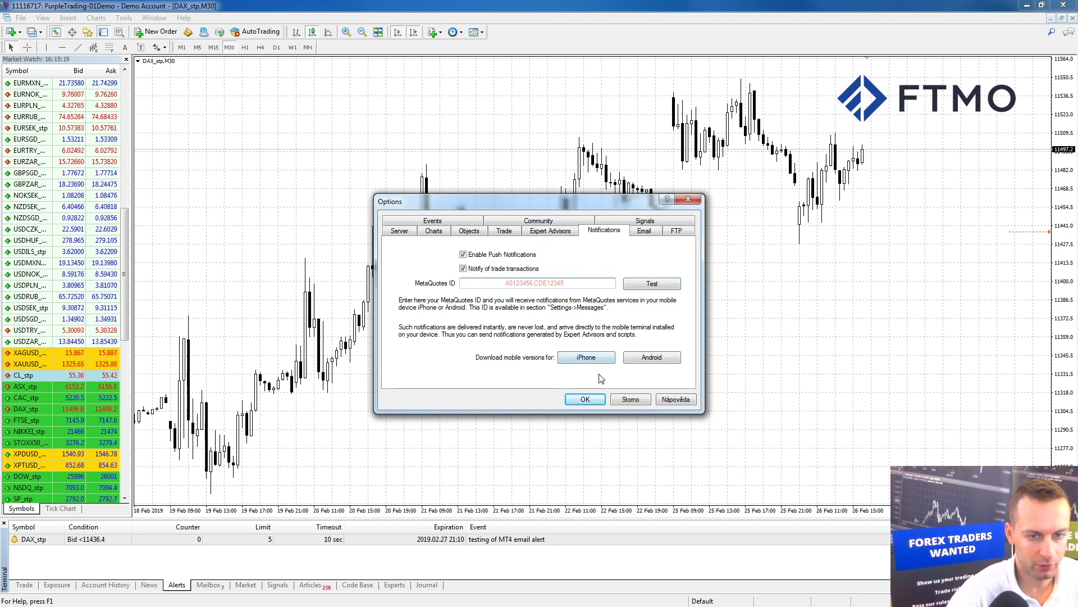
pyautogui.click(582, 401)
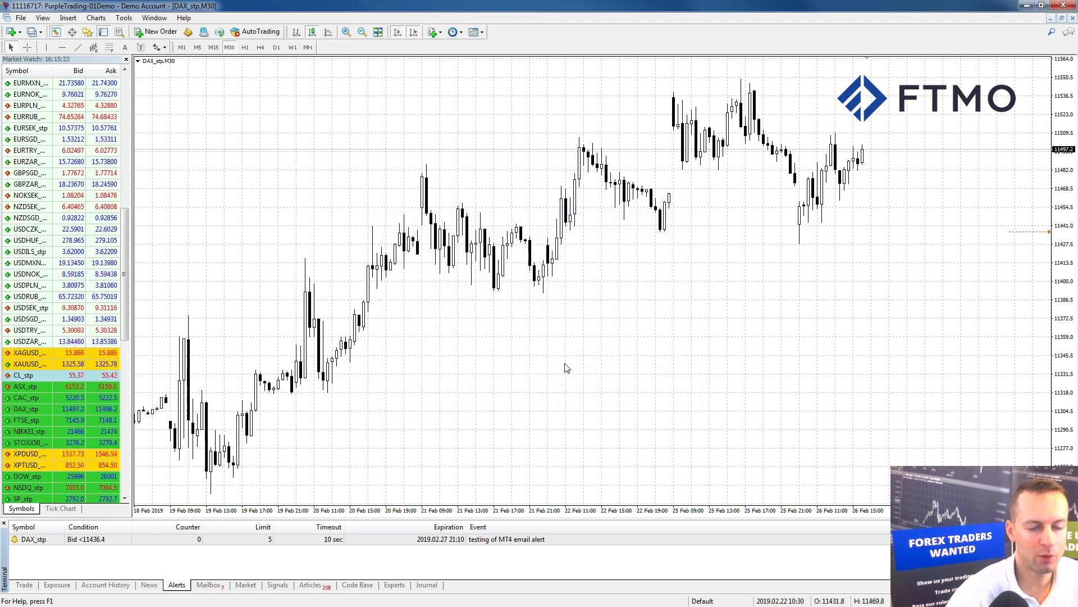